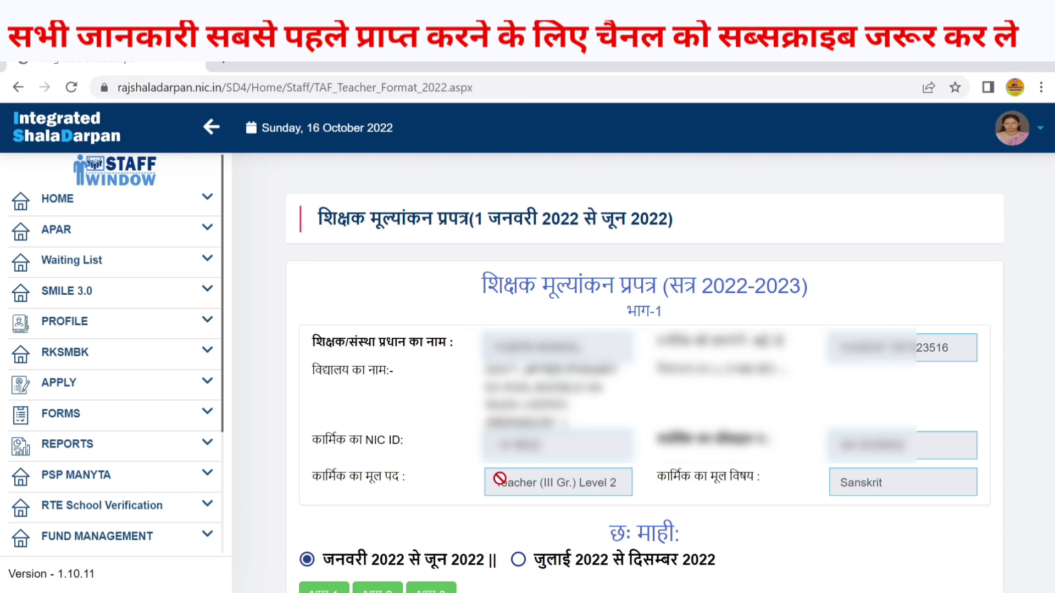
Review the classes and subjects mapped in section 1.1 of भाग-1 for जनवरी 2022 से जून 2022
scroll(524, 441, down, 3)
scroll(524, 440, down, 2)
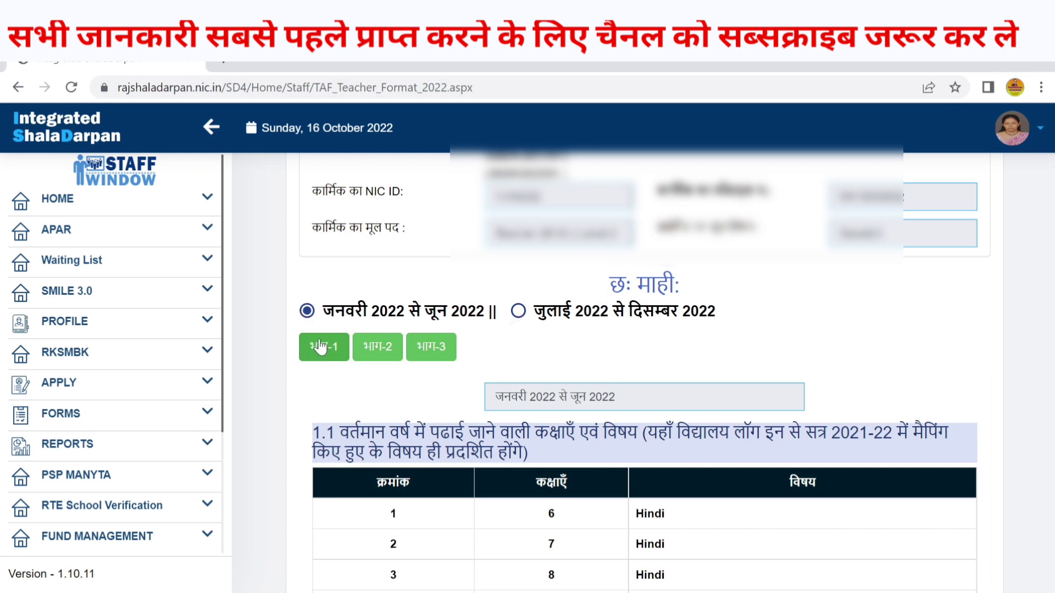
scroll(321, 352, down, 3)
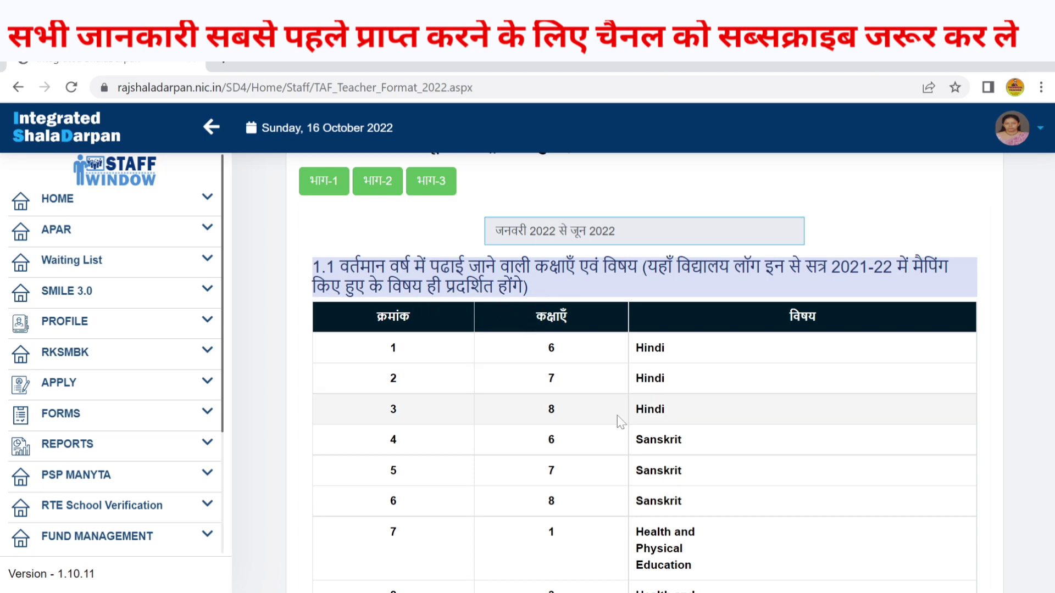
scroll(659, 410, down, 3)
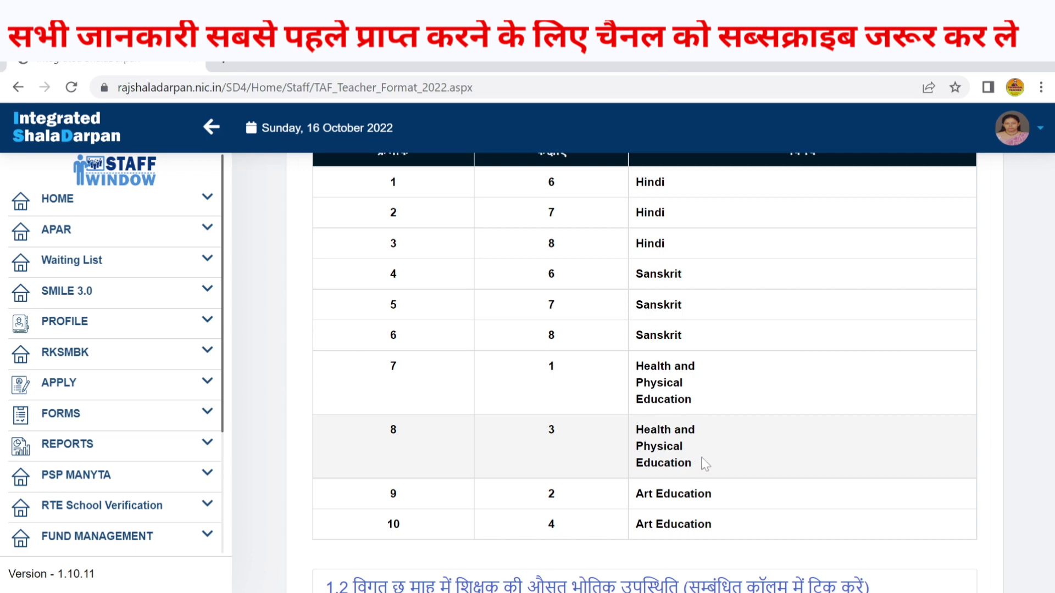
scroll(704, 464, up, 2)
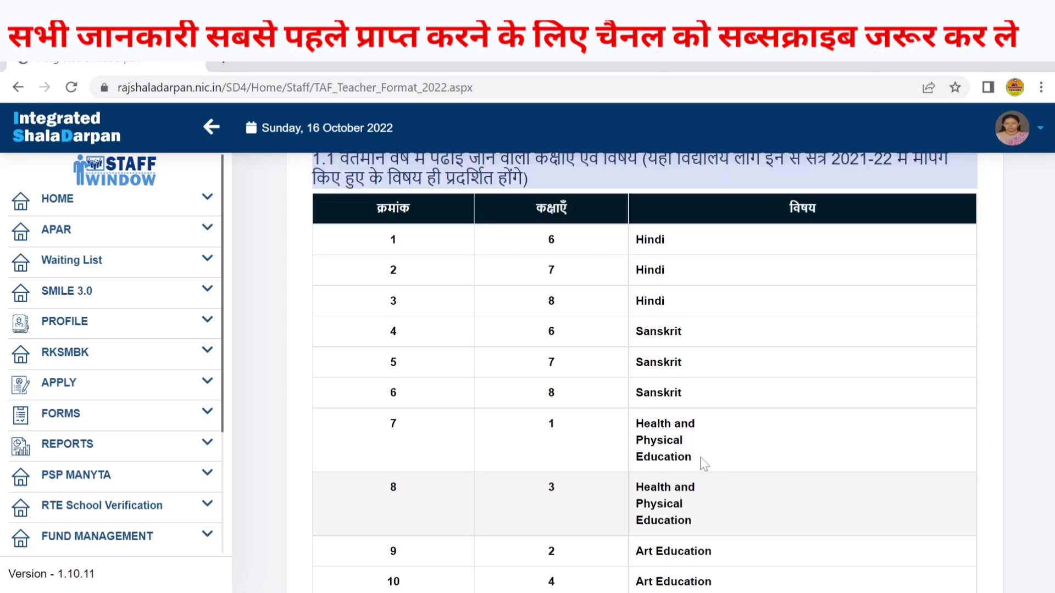
scroll(702, 464, down, 3)
scroll(701, 467, down, 2)
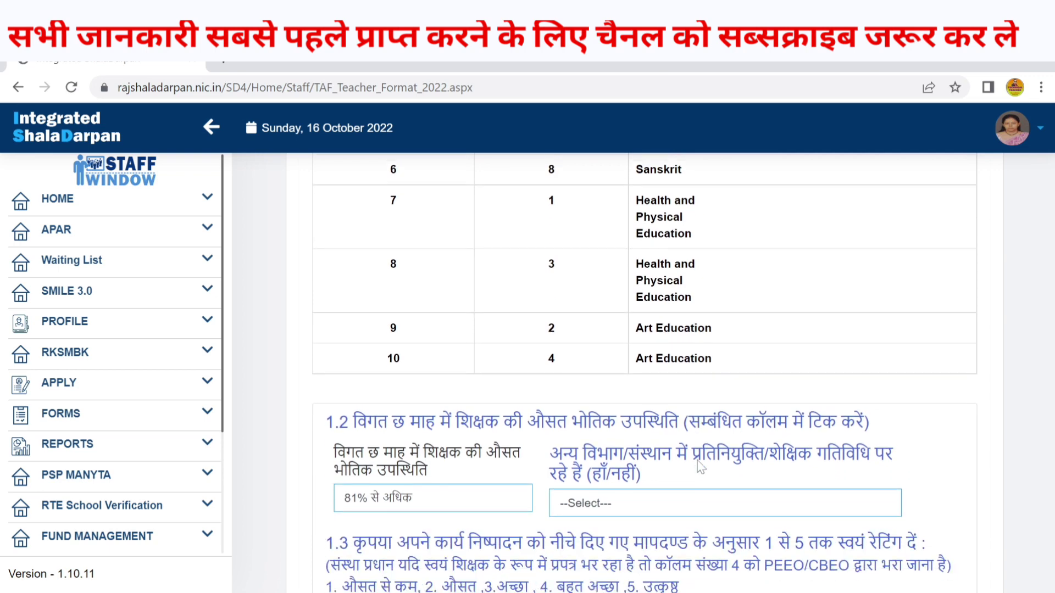
In section 1.2, set the six-month average physical attendance to 81% से अधिक and the deputation answer to नां
scroll(682, 487, down, 2)
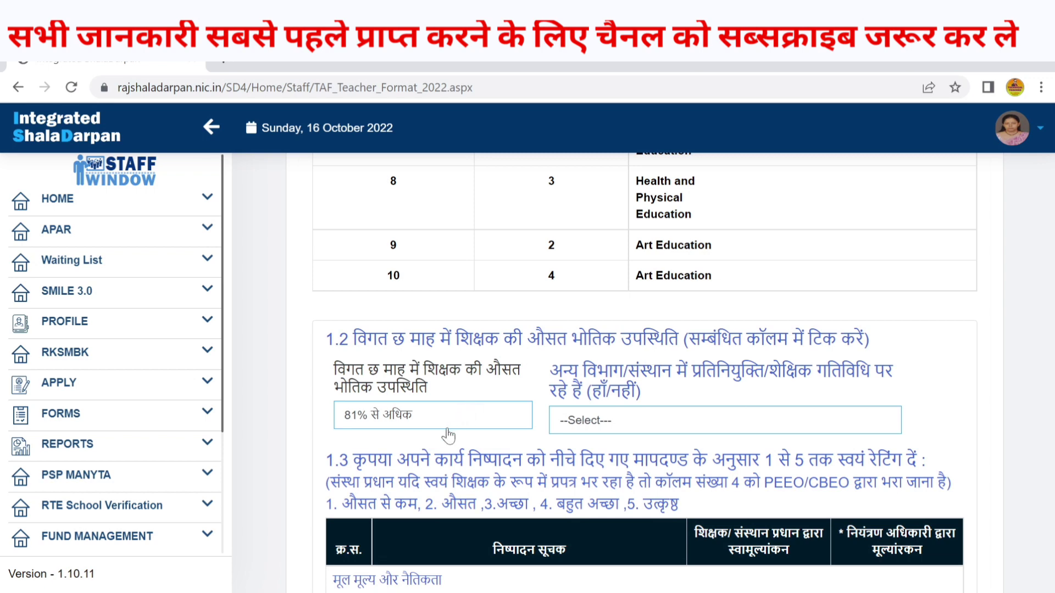
click(417, 427)
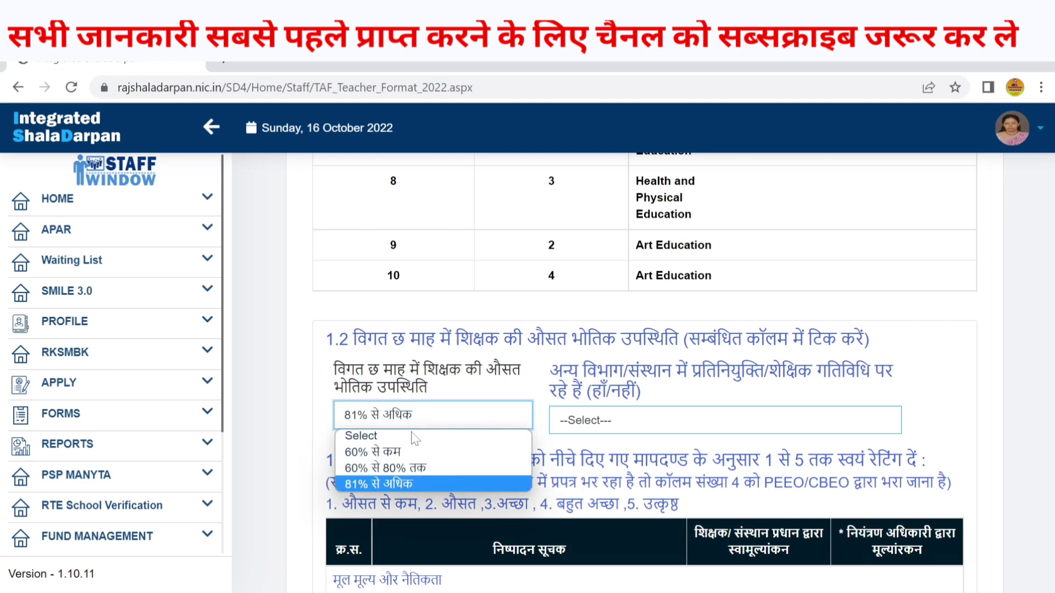
click(416, 488)
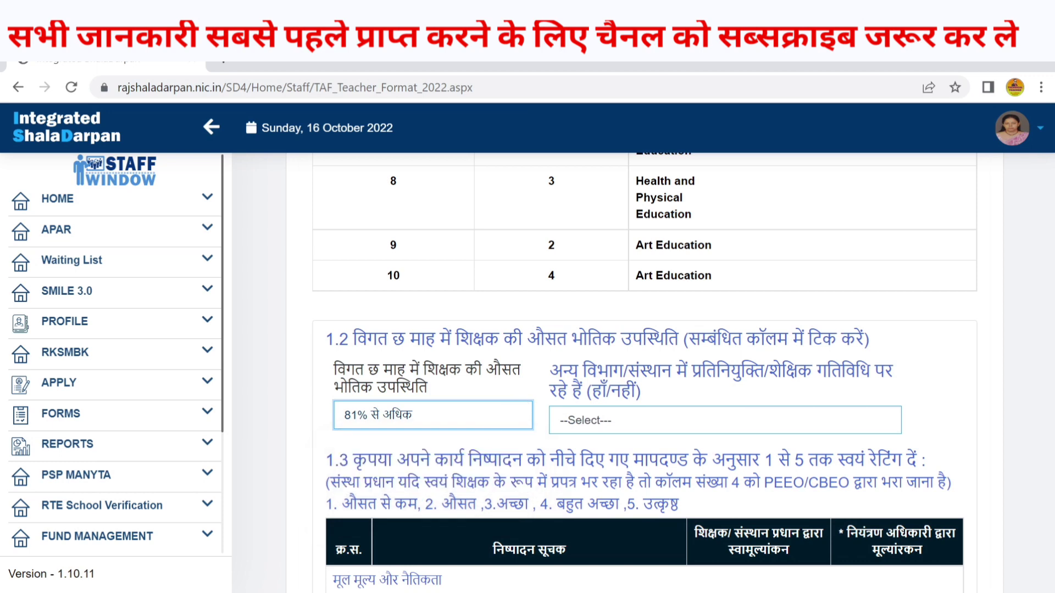
click(668, 431)
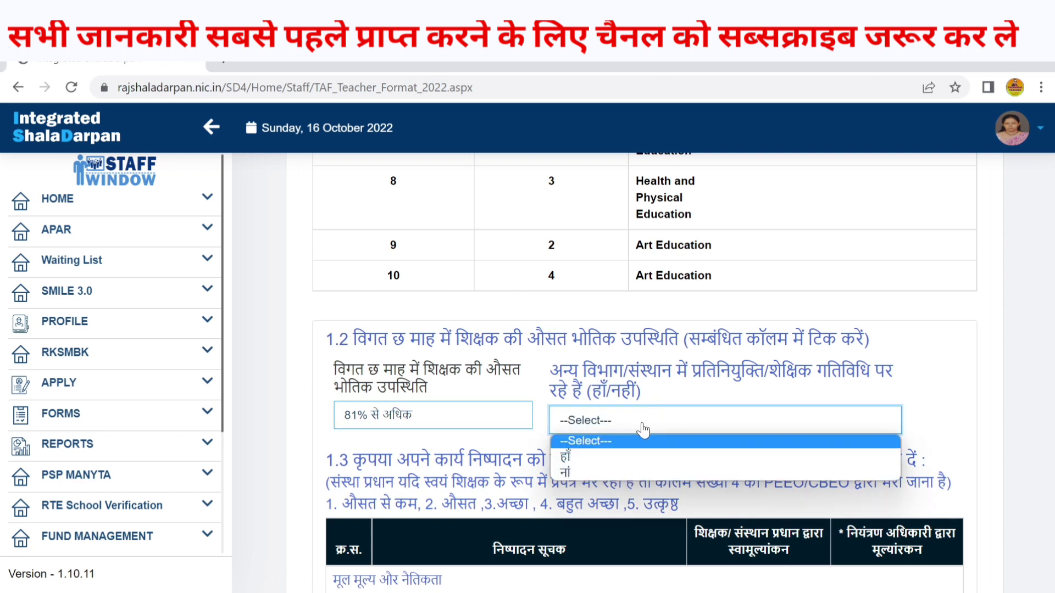
click(627, 463)
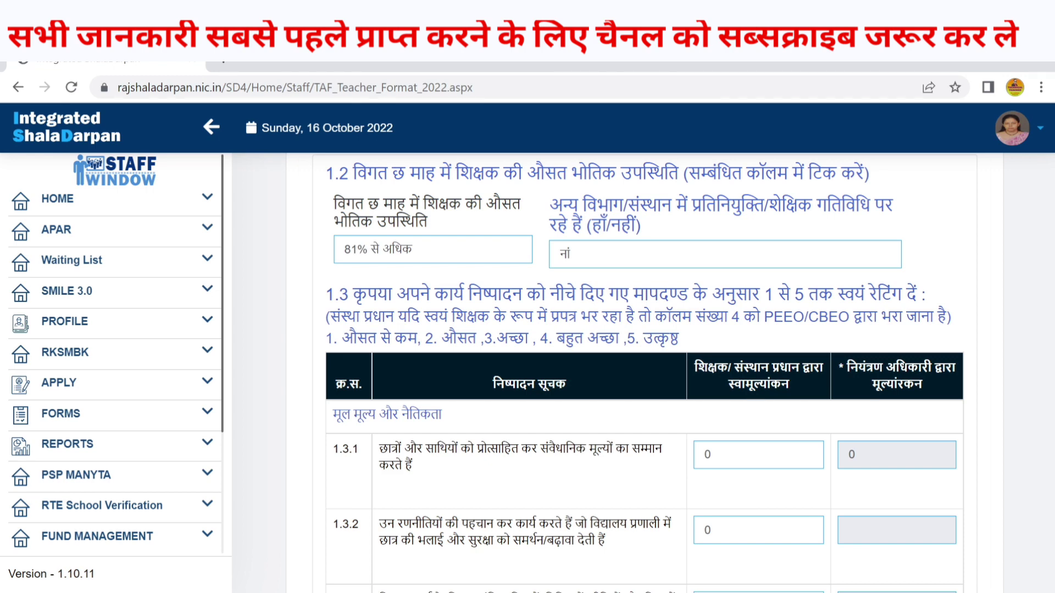
Examine the self-rating indicators 1.3.1 to 1.3.20, the total row and the grade options in section 1.4
scroll(628, 377, down, 3)
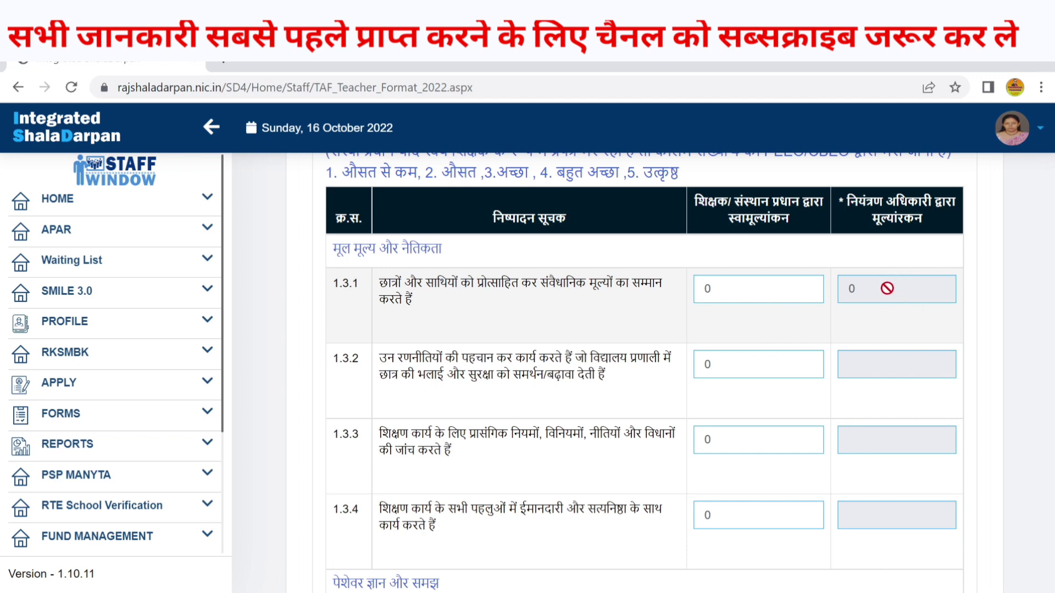
scroll(888, 282, down, 5)
scroll(418, 251, down, 1)
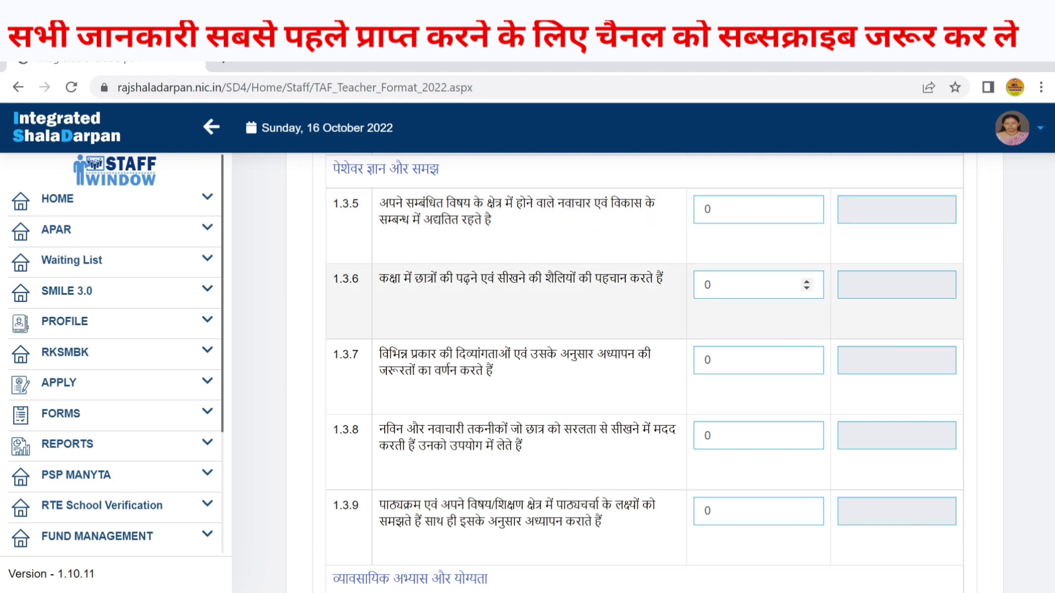
scroll(807, 282, down, 4)
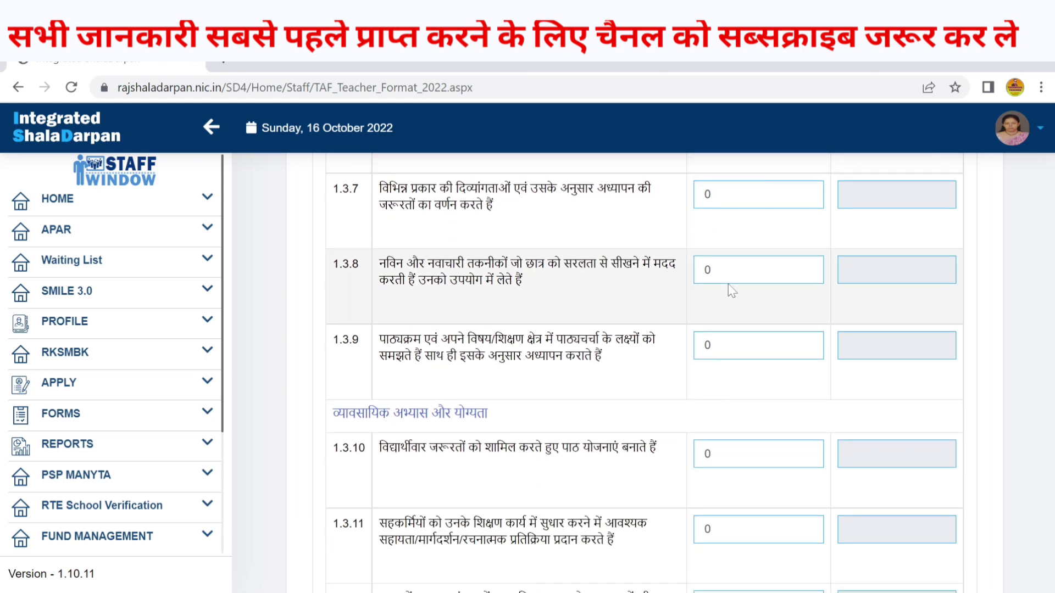
scroll(730, 289, down, 3)
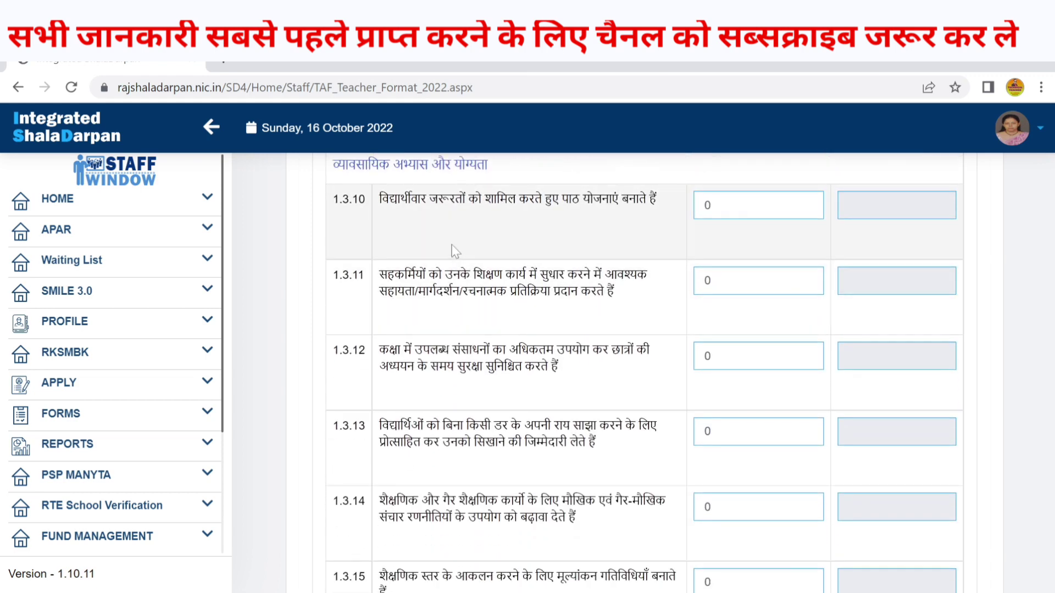
scroll(453, 250, down, 4)
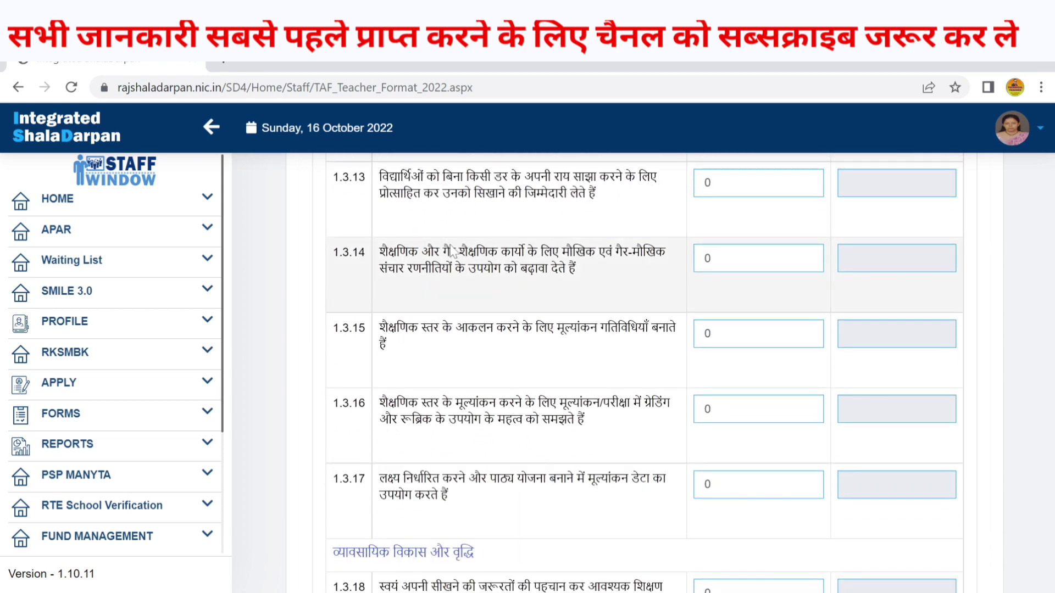
scroll(644, 372, down, 8)
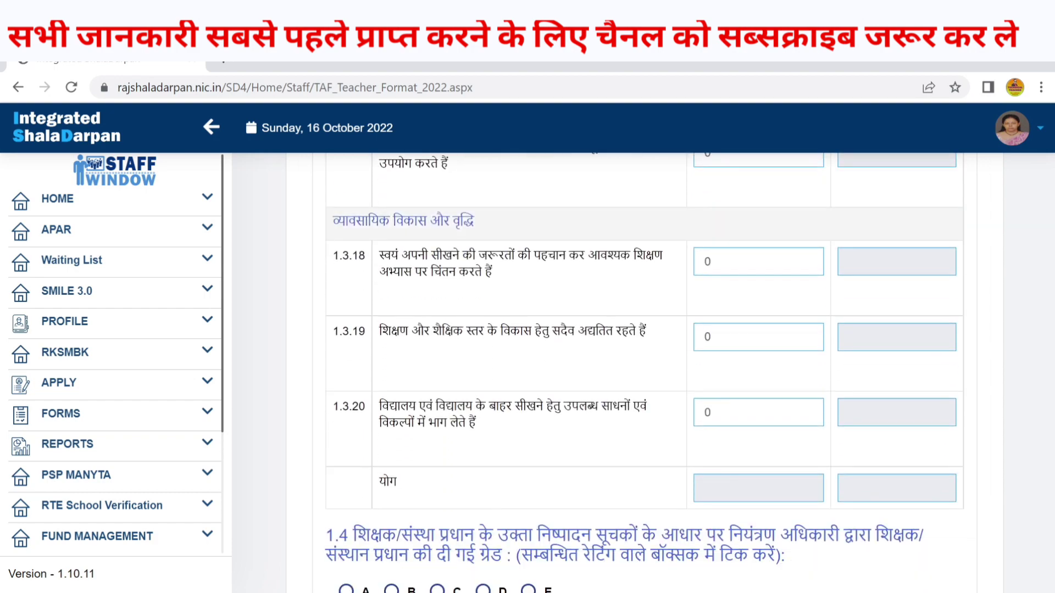
scroll(644, 373, up, 4)
scroll(645, 372, down, 6)
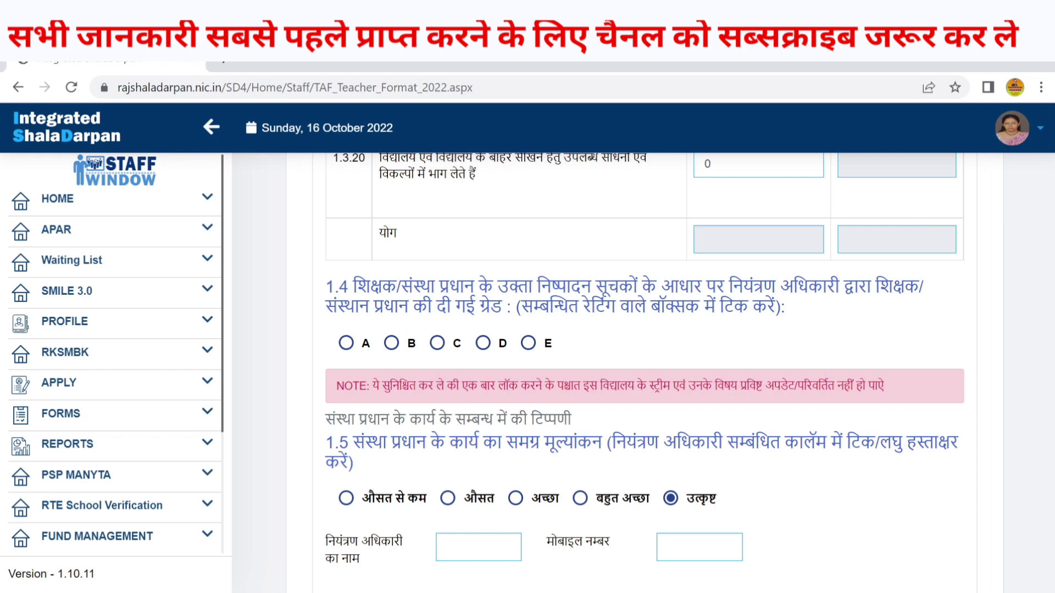
scroll(713, 204, up, 2)
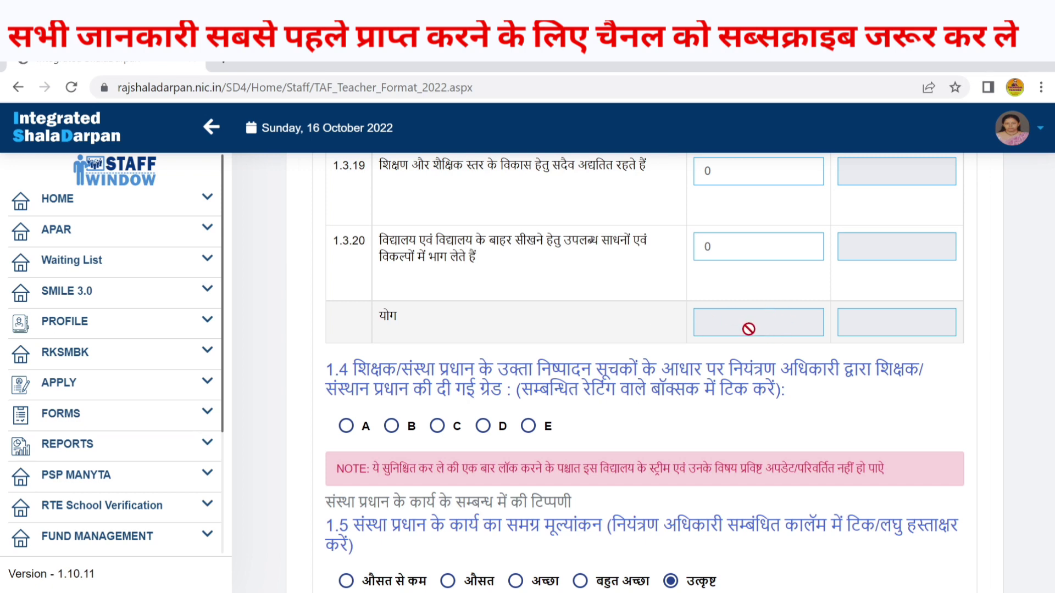
scroll(749, 327, down, 1)
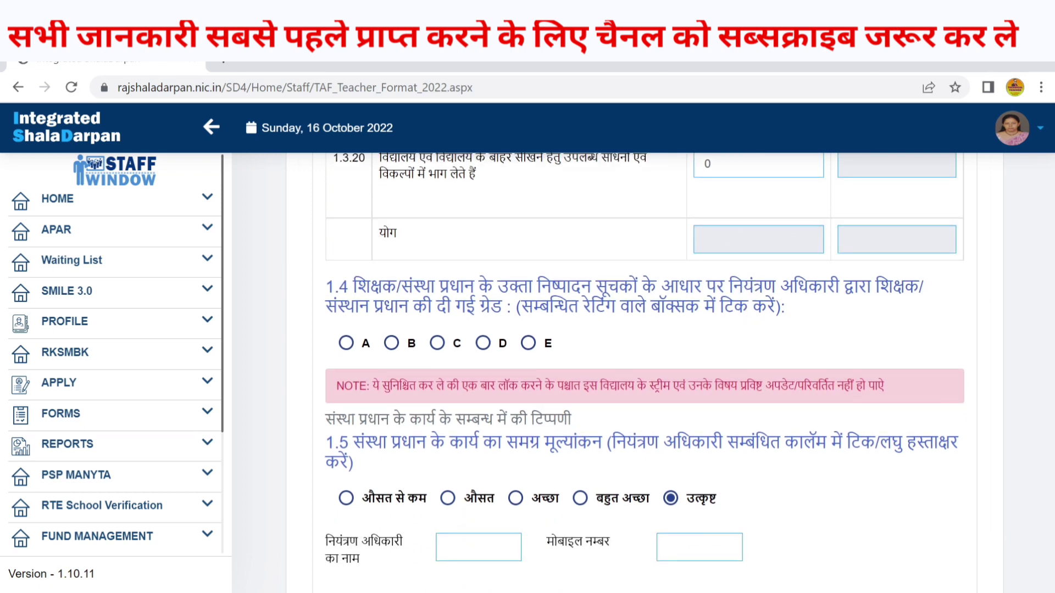
Choose बहुत अच्छा as the overall evaluation in section 1.5 and activate the controlling officer's name field
scroll(408, 466, down, 2)
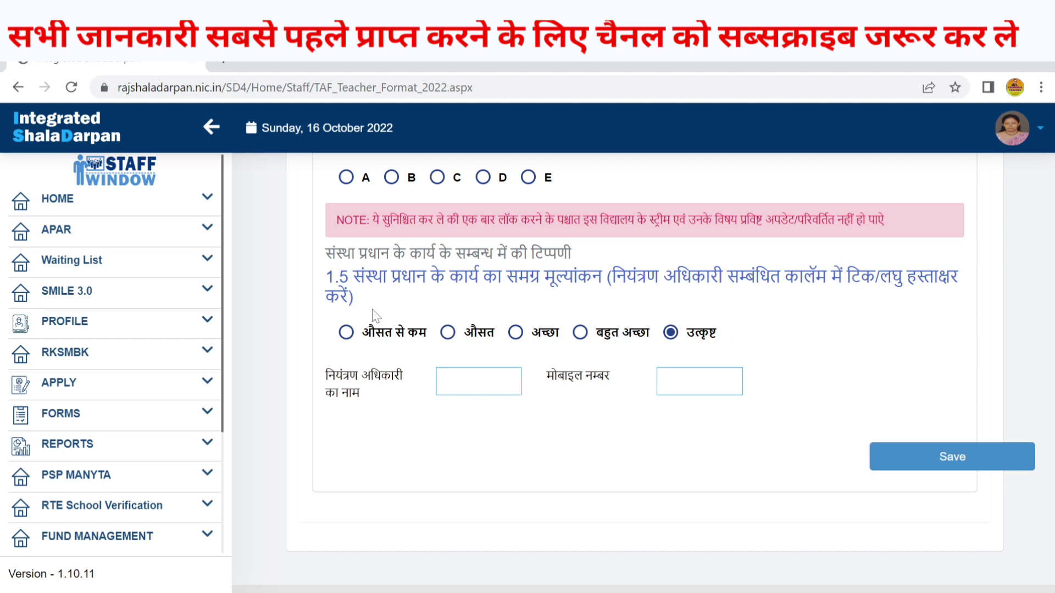
click(447, 334)
click(580, 333)
click(456, 382)
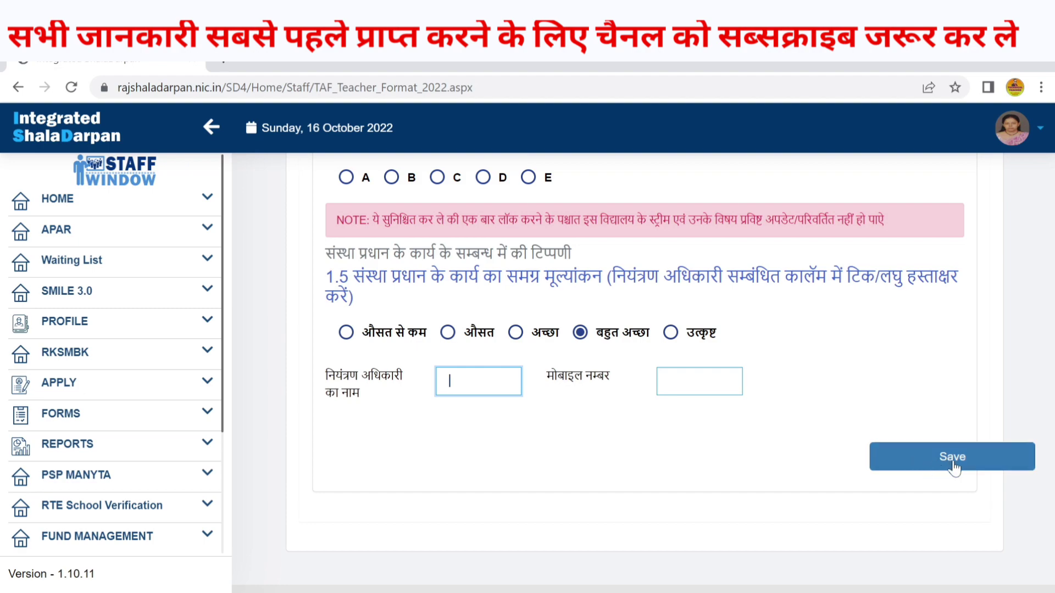
Return to the form's part selection and open भाग-2
scroll(571, 471, up, 10)
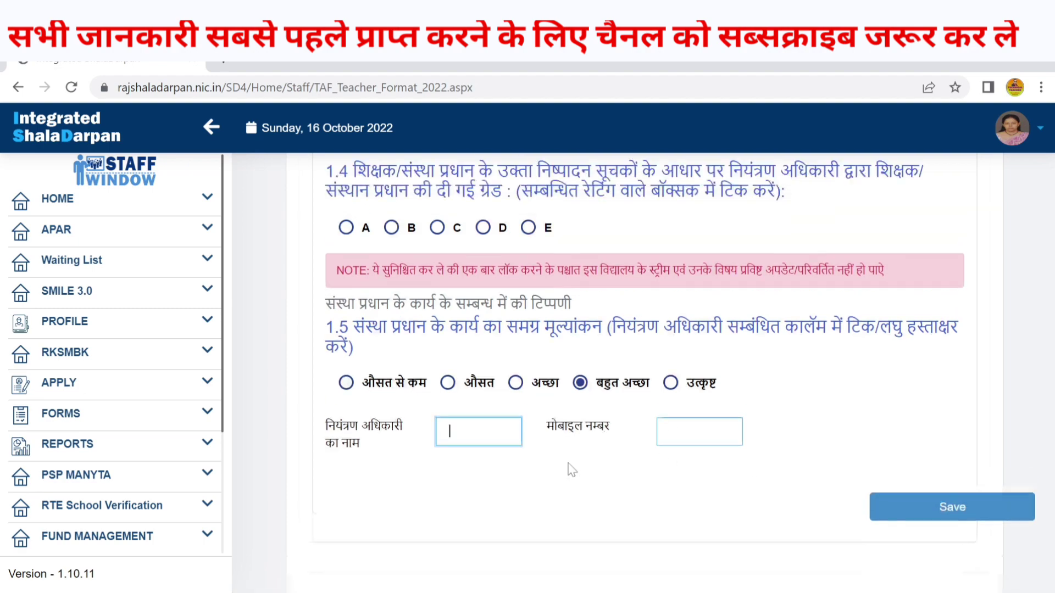
scroll(572, 471, up, 20)
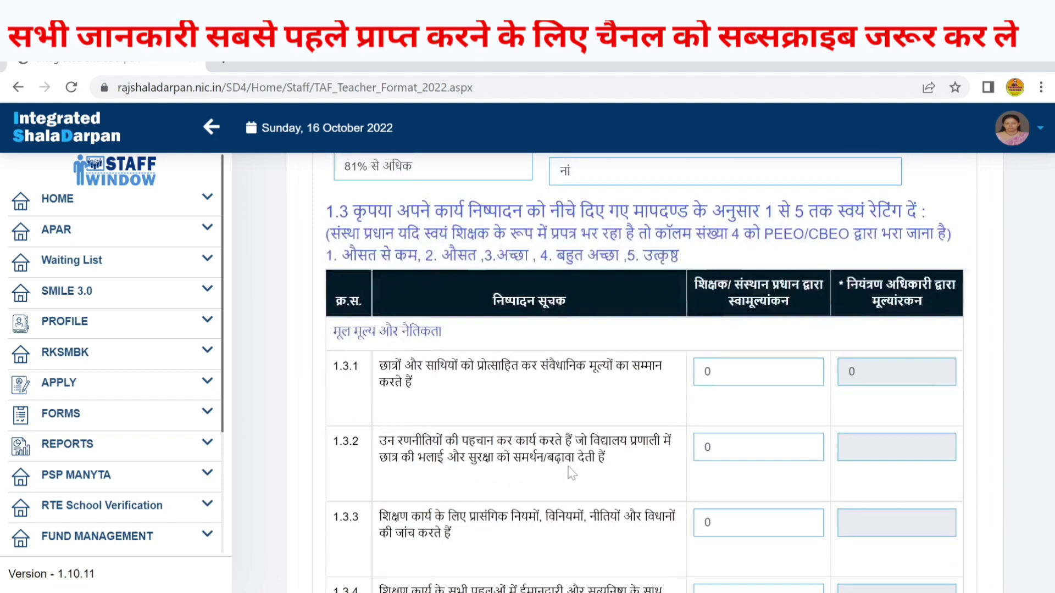
scroll(571, 471, up, 15)
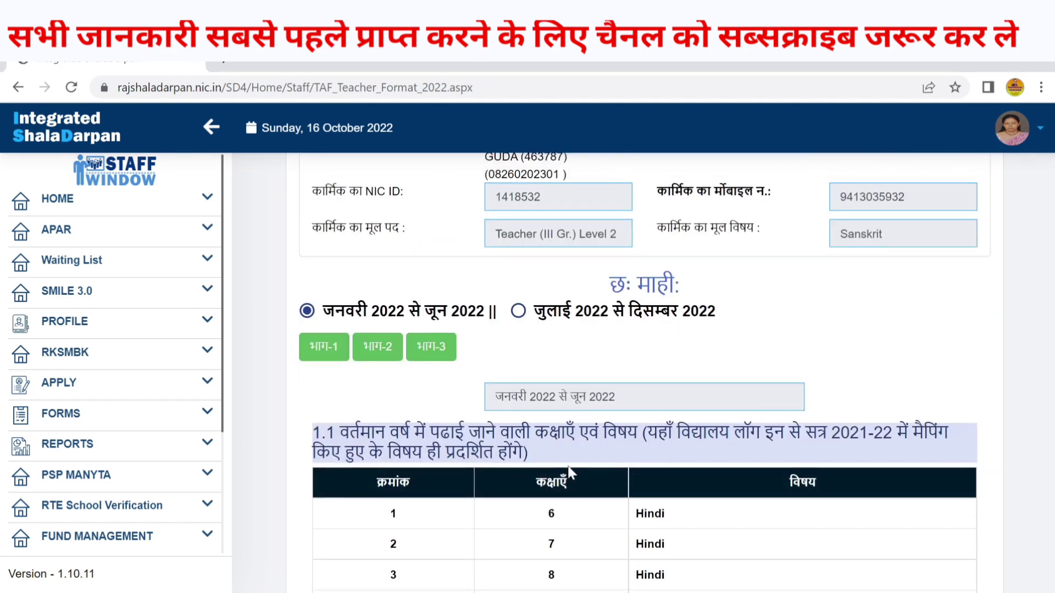
click(376, 347)
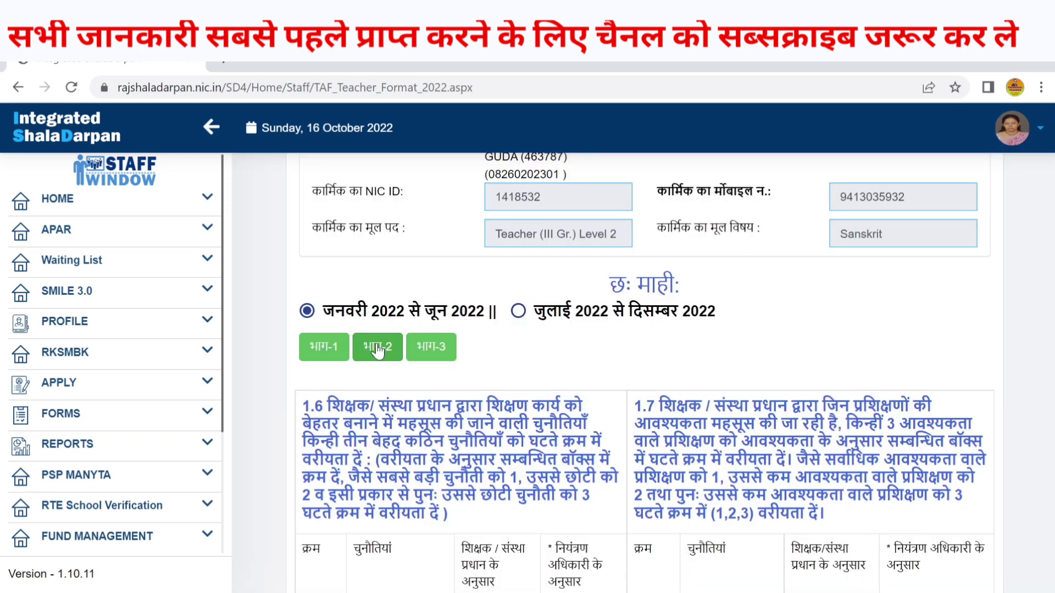
Examine the challenge priorities in section 1.6, the training needs in 1.7 and the contribution options in 1.8
scroll(377, 352, down, 3)
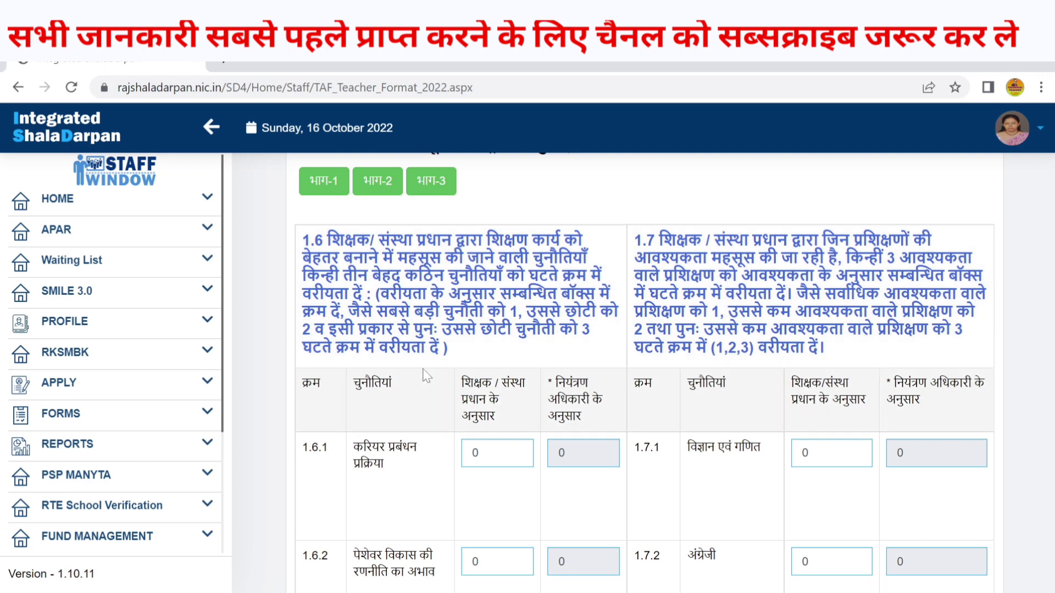
scroll(426, 375, down, 10)
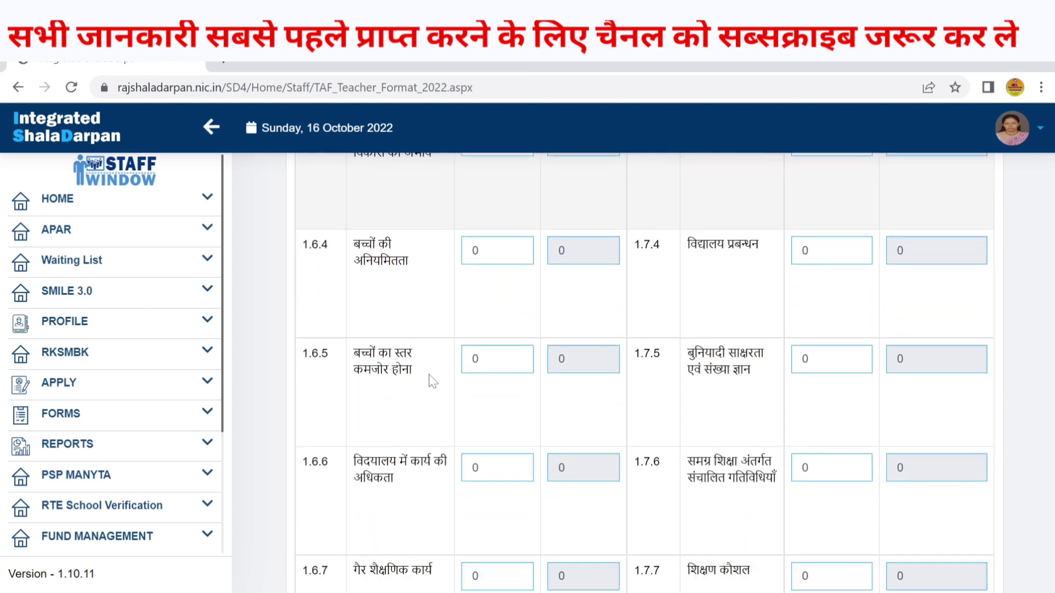
scroll(433, 379, down, 8)
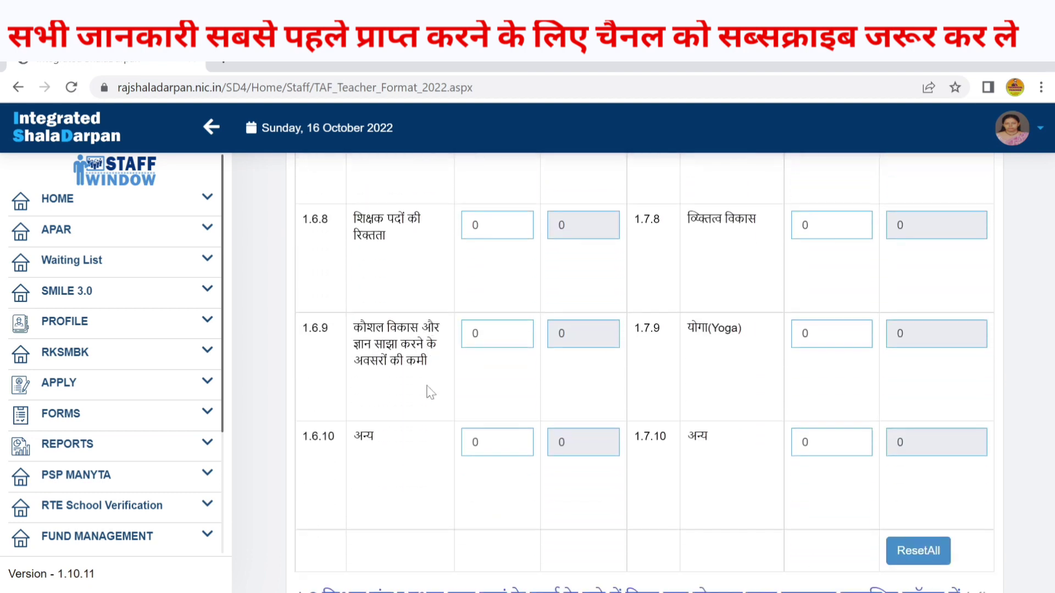
scroll(430, 392, down, 2)
scroll(430, 394, up, 15)
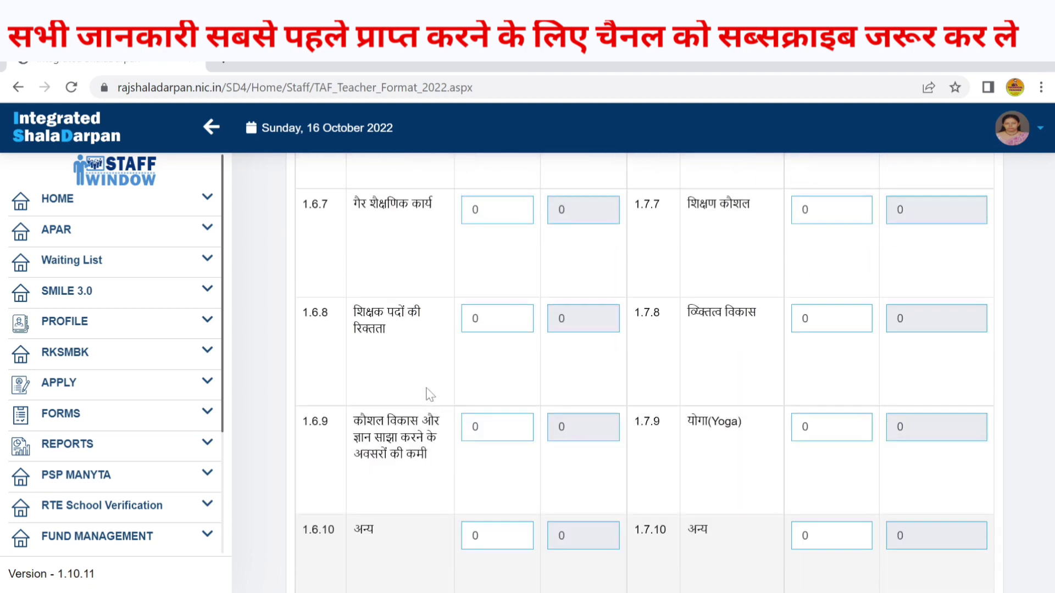
scroll(430, 394, up, 3)
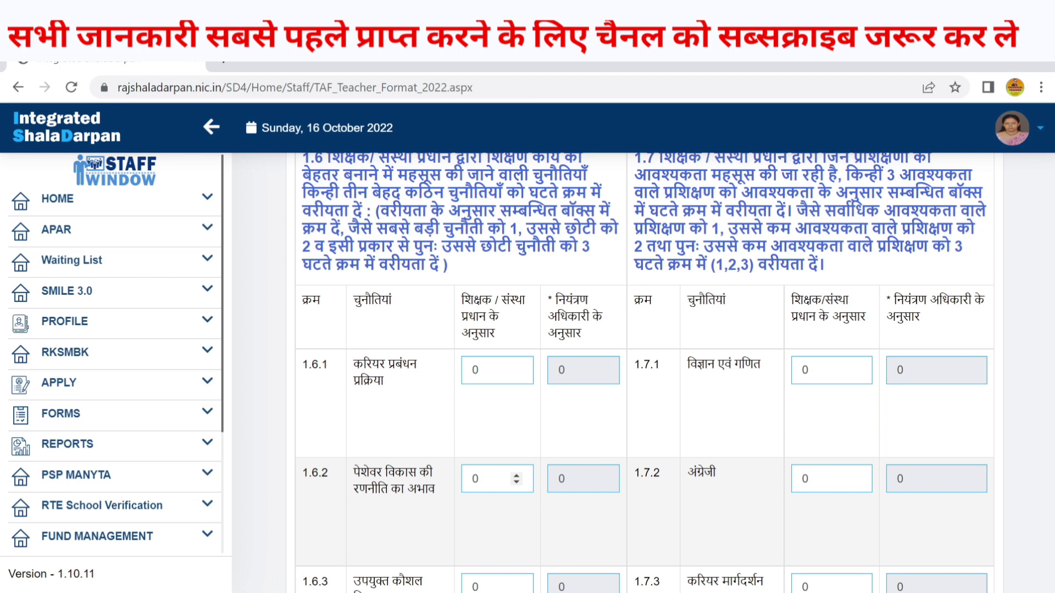
scroll(486, 486, down, 3)
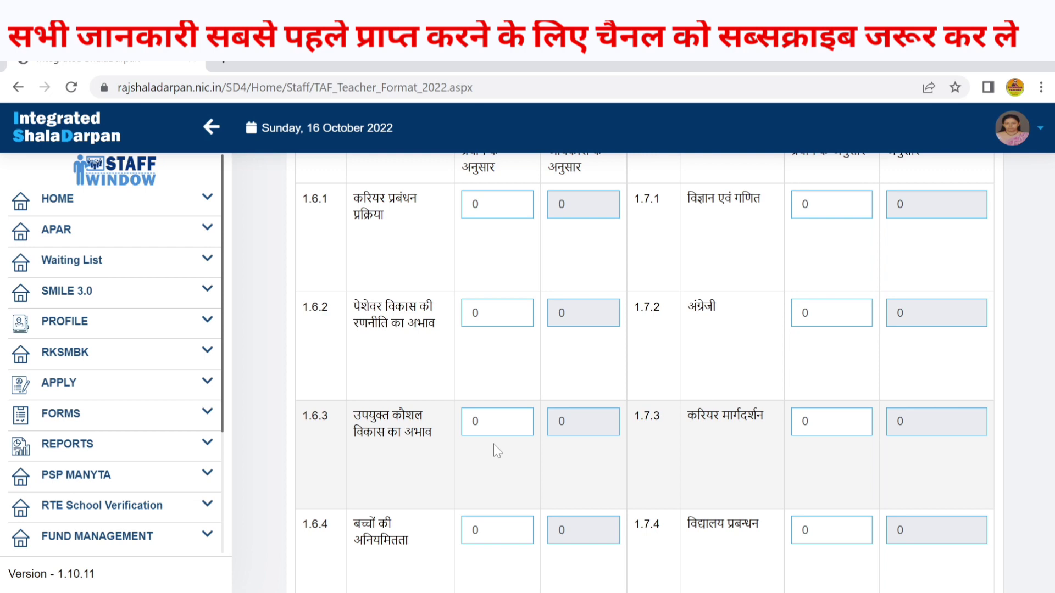
scroll(493, 444, up, 4)
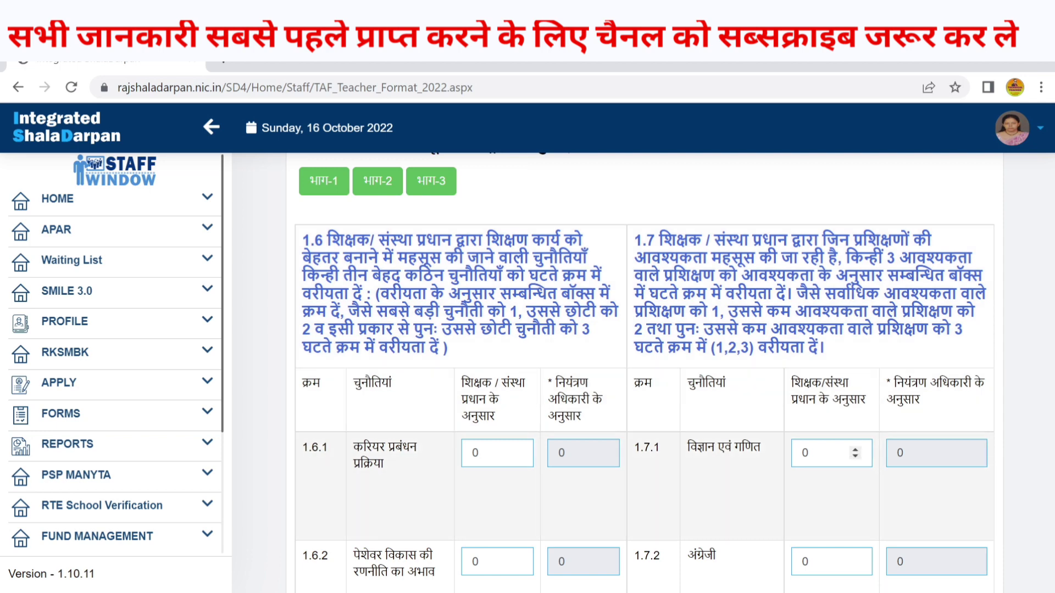
scroll(854, 453, down, 5)
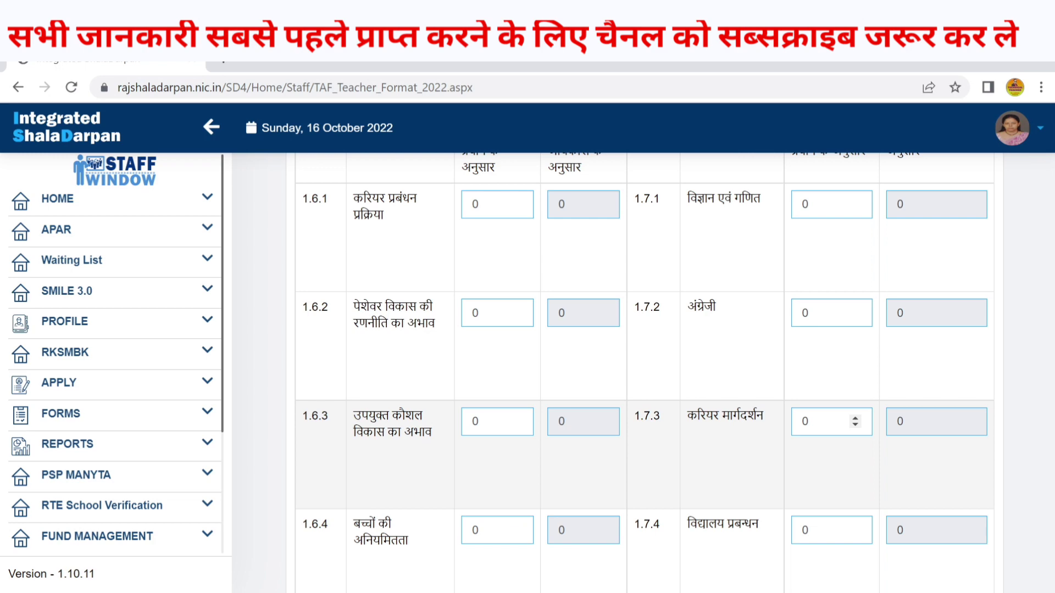
scroll(824, 432, down, 15)
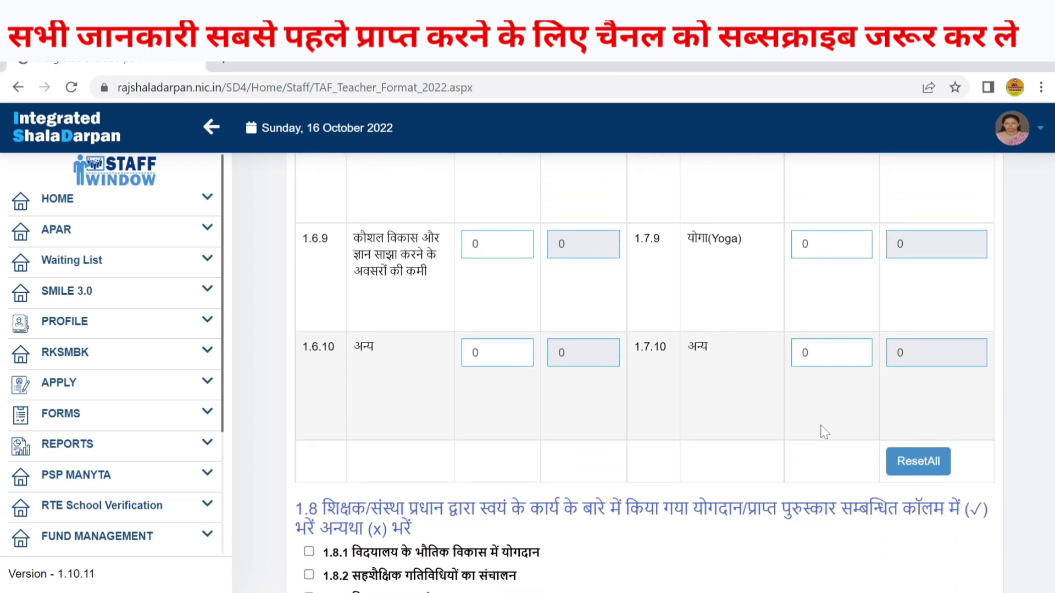
double_click(857, 349)
scroll(592, 315, down, 5)
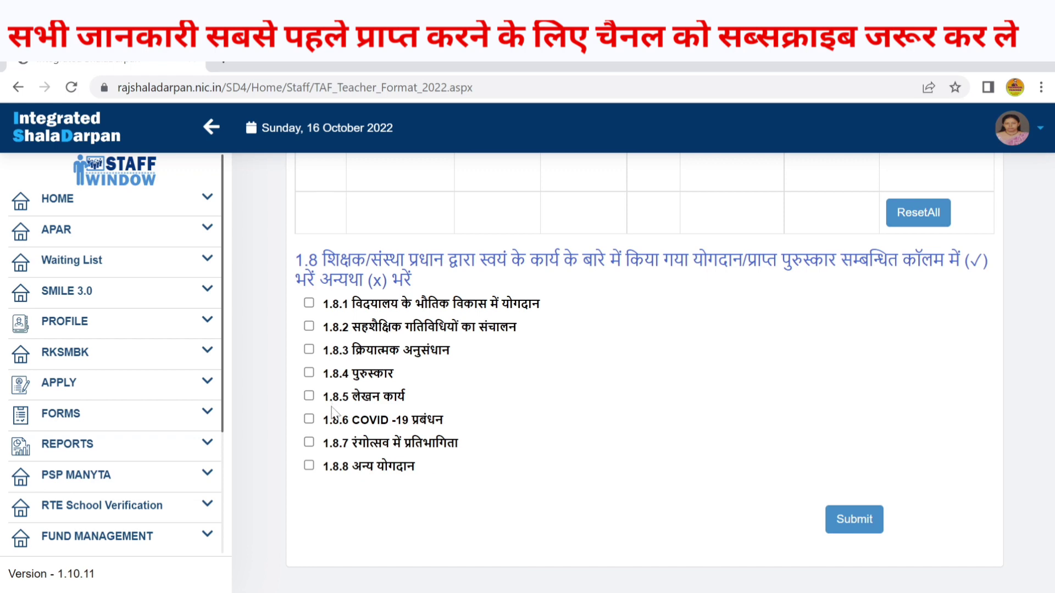
Mark 1.8.5 लेखन कार्य and 1.8.6 COVID -19 प्रबंधन as contributions in section 1.8
click(307, 396)
click(310, 419)
Return to the form's part selection and open भाग-3
scroll(522, 386, up, 12)
scroll(521, 381, up, 15)
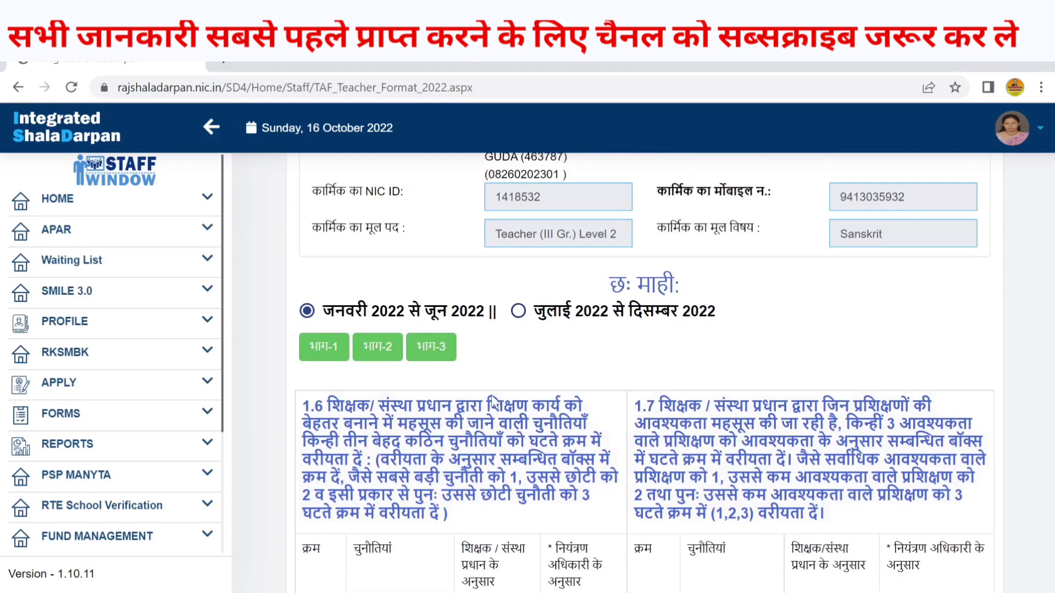
click(428, 349)
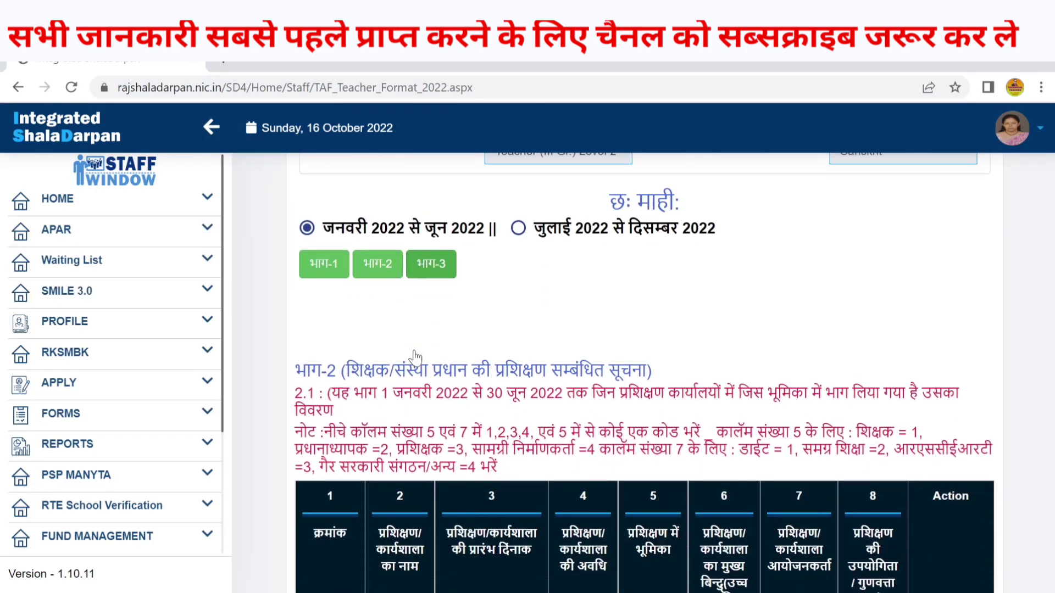
Examine the training table in 2.1, the computer training question in 2.2 and the 1 to 5 rating items in section 3.1
scroll(427, 351, down, 2)
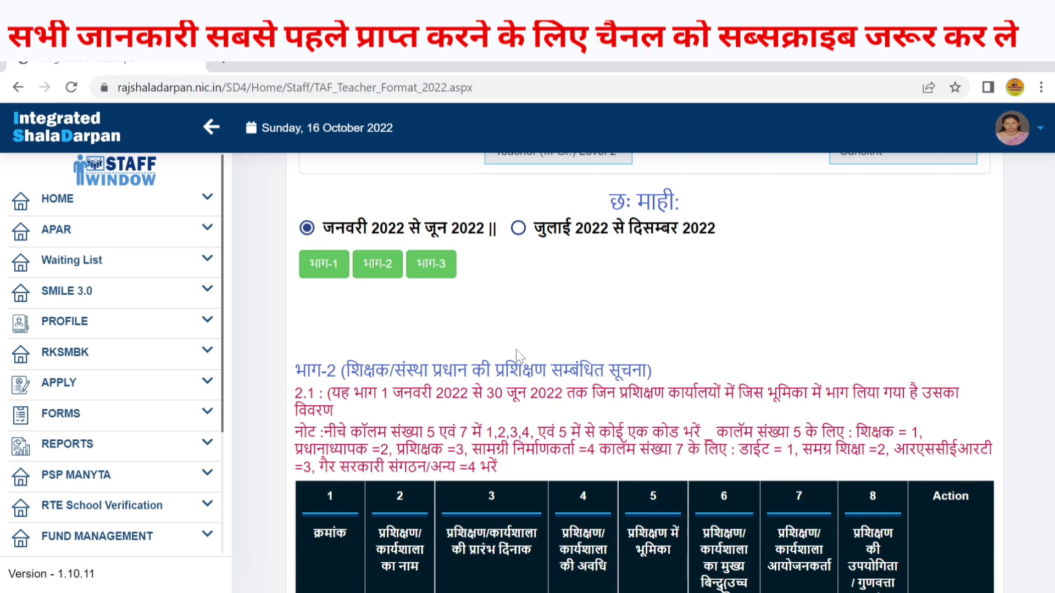
scroll(516, 350, down, 2)
scroll(516, 349, down, 7)
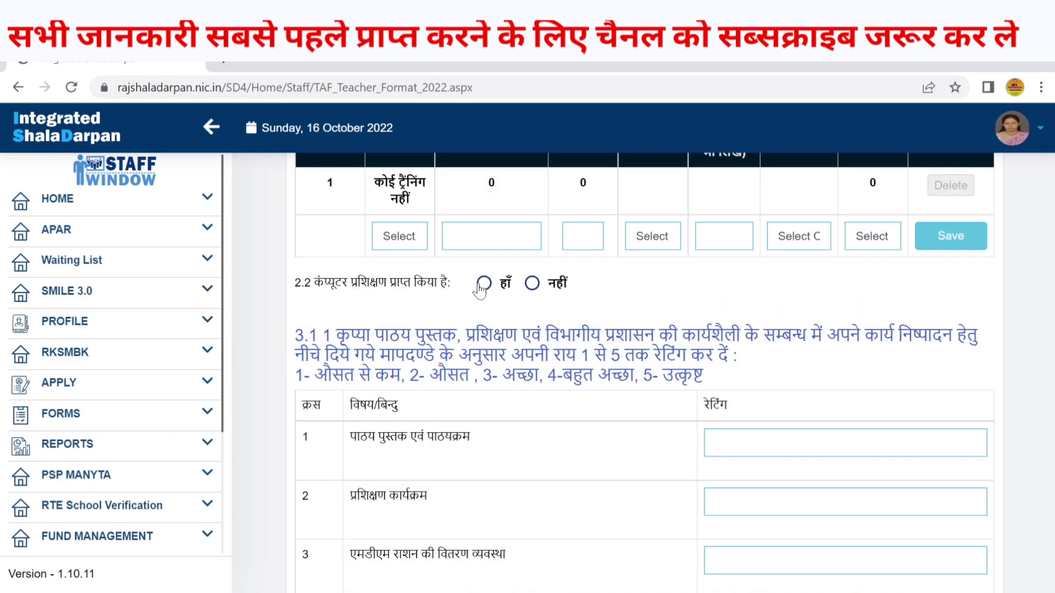
scroll(574, 285, down, 3)
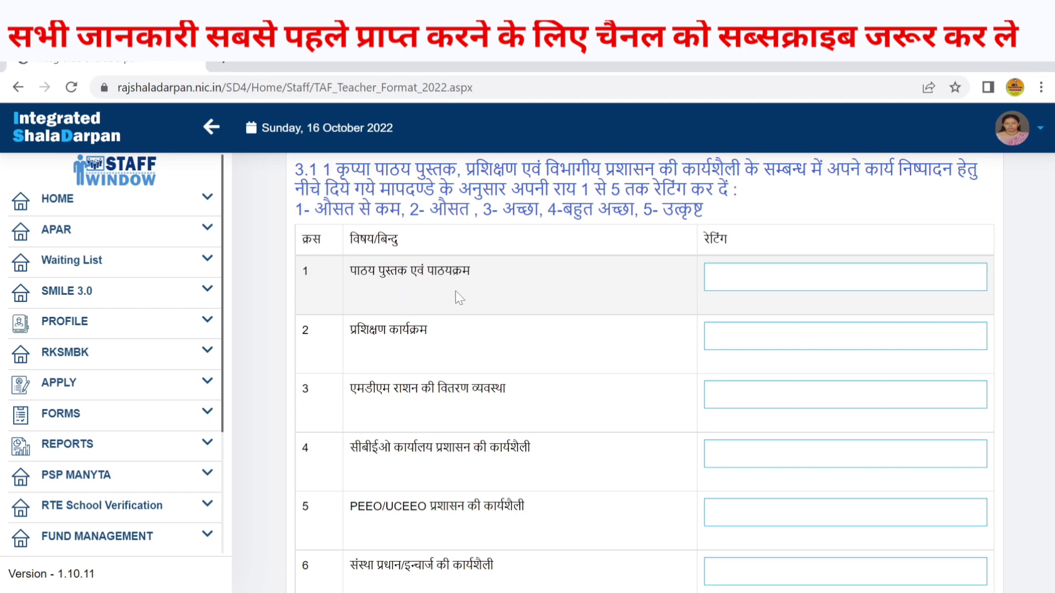
click(733, 277)
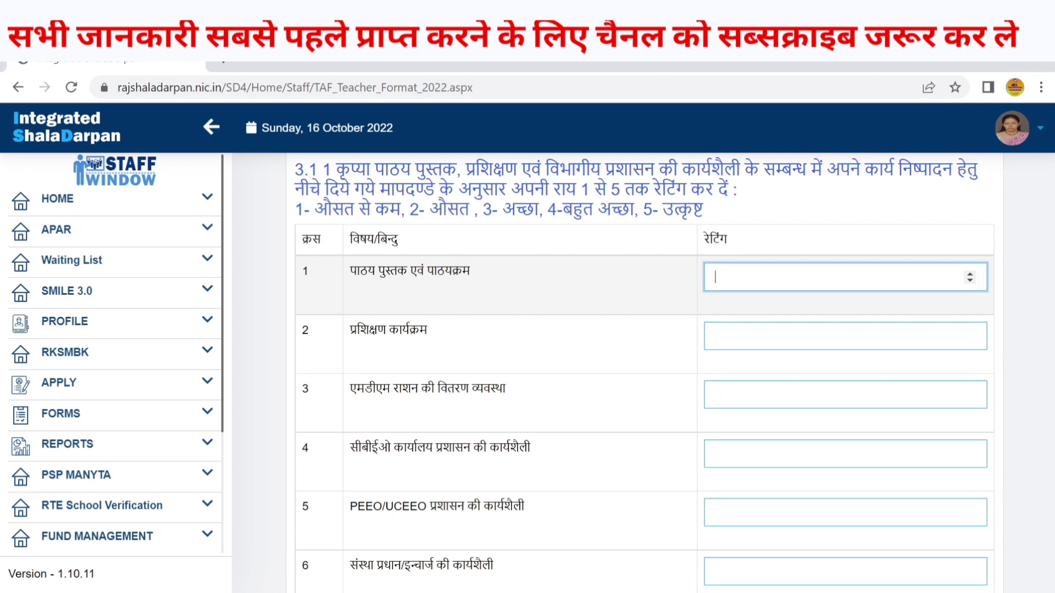
scroll(755, 292, down, 5)
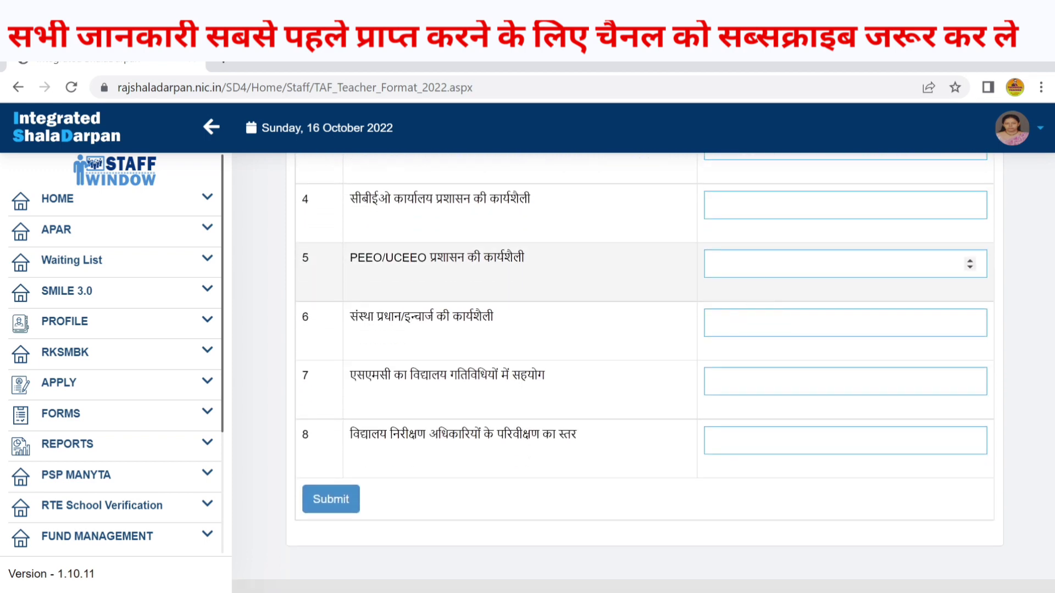
scroll(846, 322, up, 3)
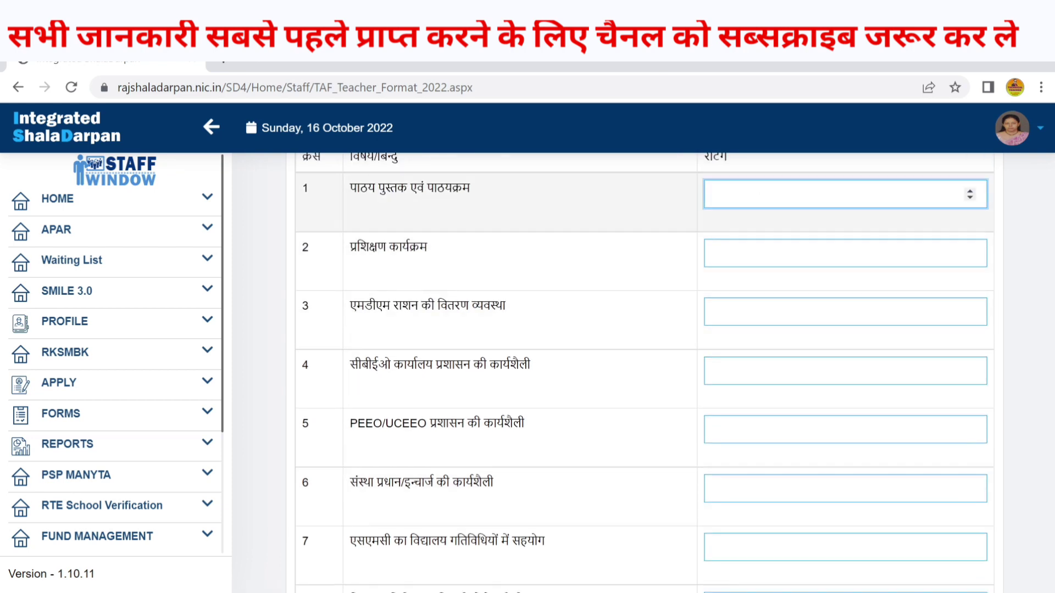
scroll(644, 374, up, 2)
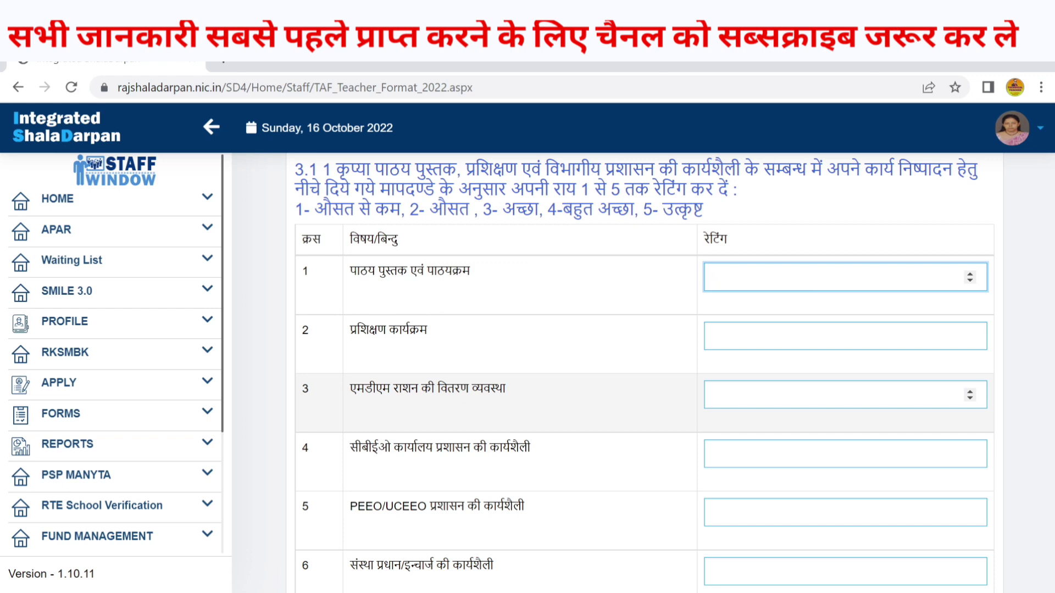
scroll(549, 379, down, 2)
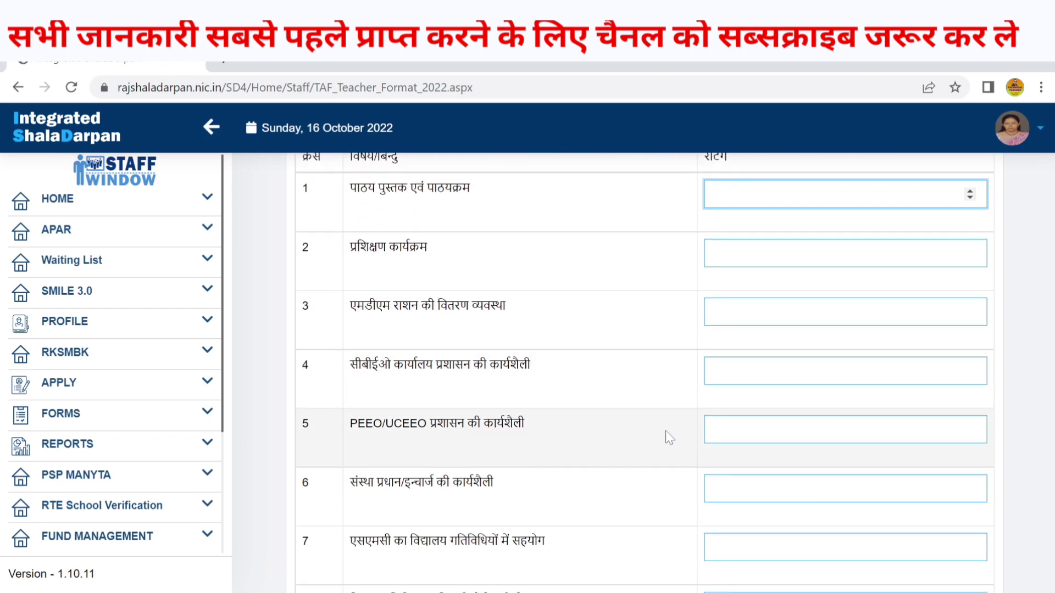
scroll(512, 311, down, 3)
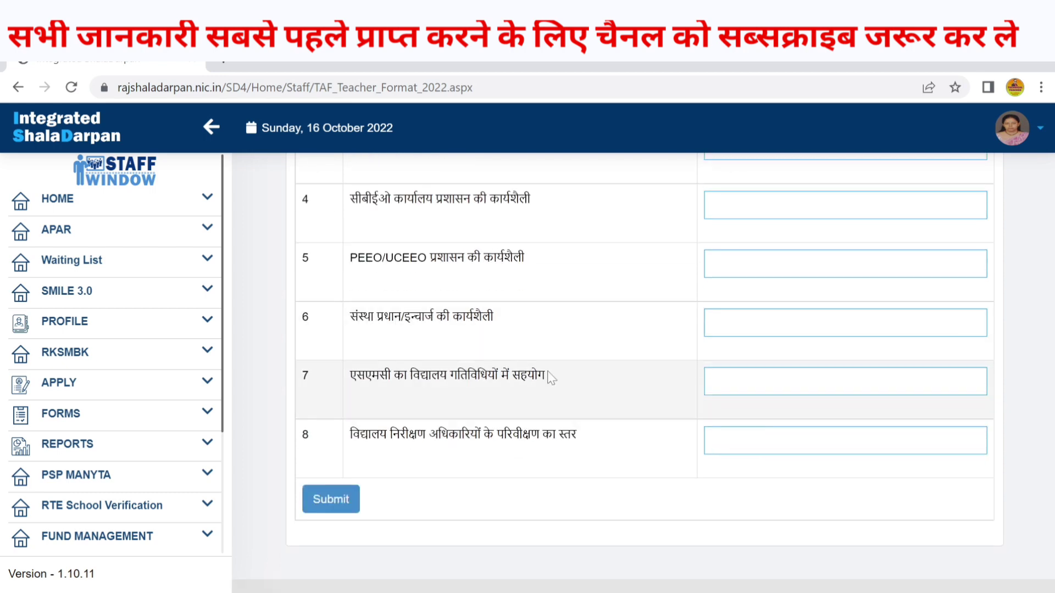